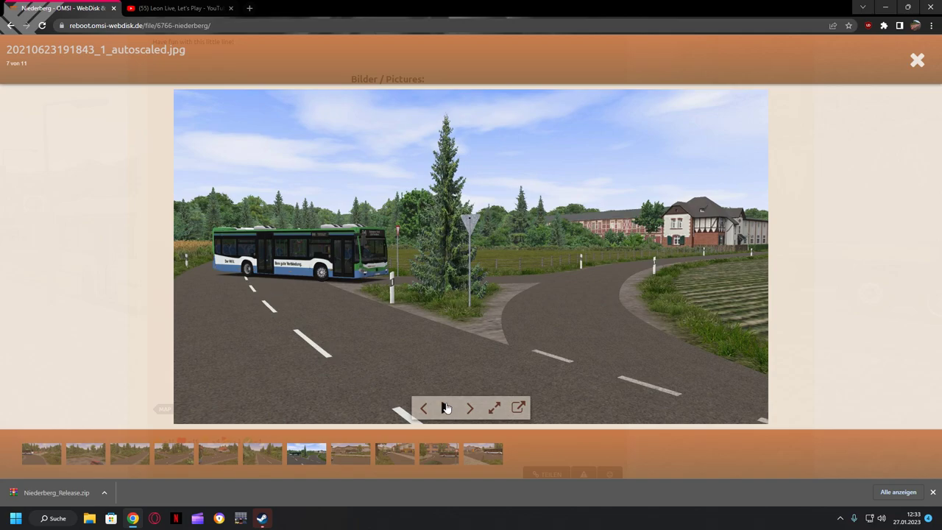
Step: View the remaining Niederberg map screenshots through the last picture and close the image viewer
click(469, 408)
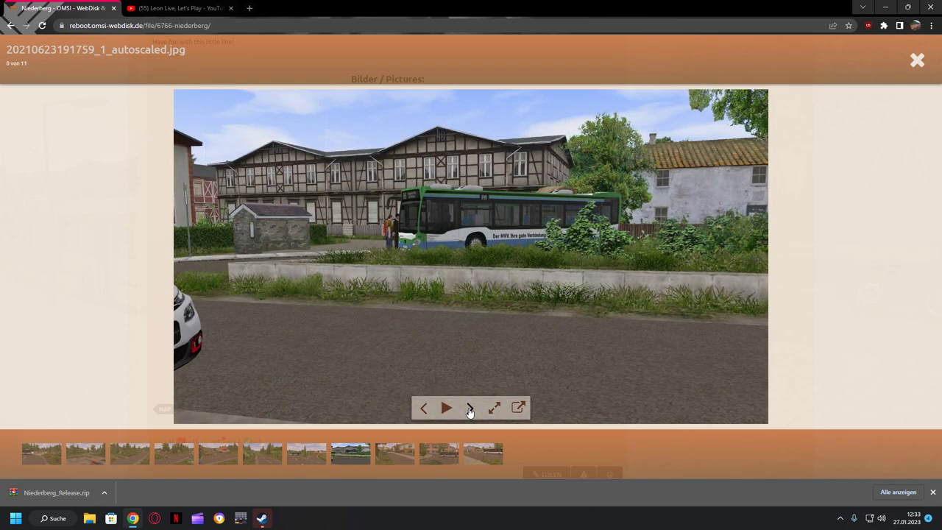
click(469, 409)
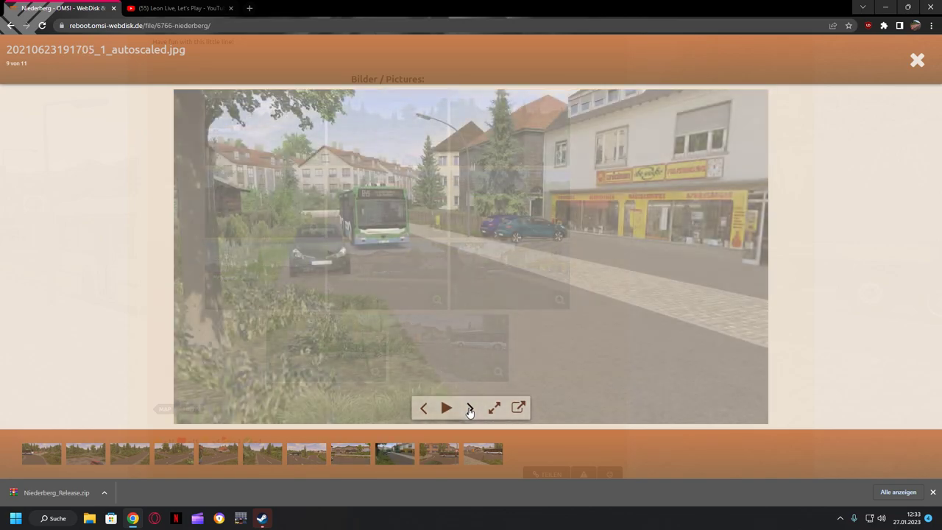
click(470, 408)
click(469, 409)
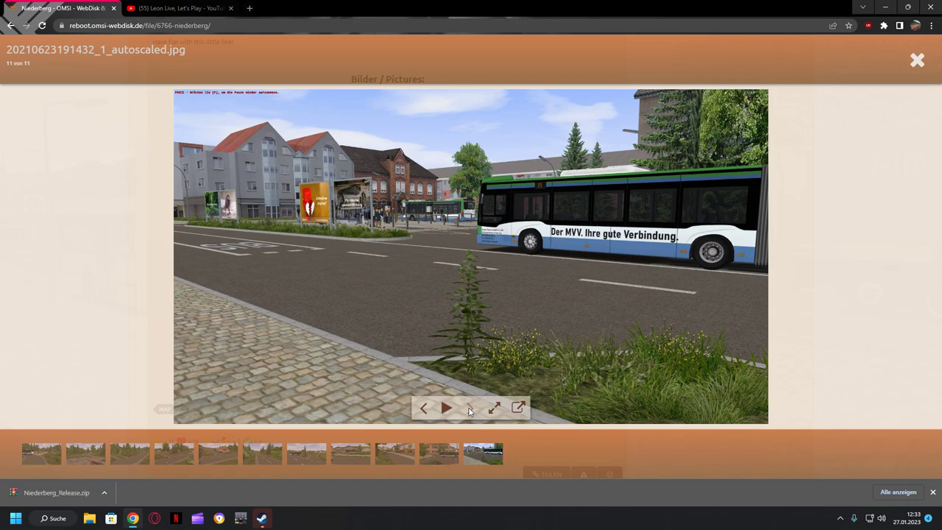
click(898, 298)
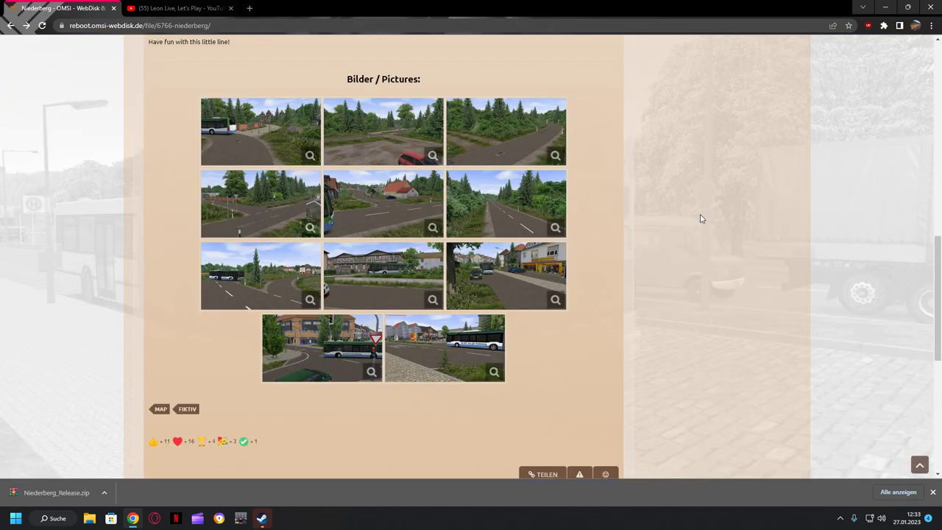
Step: Show the Niederberg map's download files and open the downloaded Niederberg_Release.zip in WinRAR, dismissing the licence reminder
scroll(717, 225, up, 15)
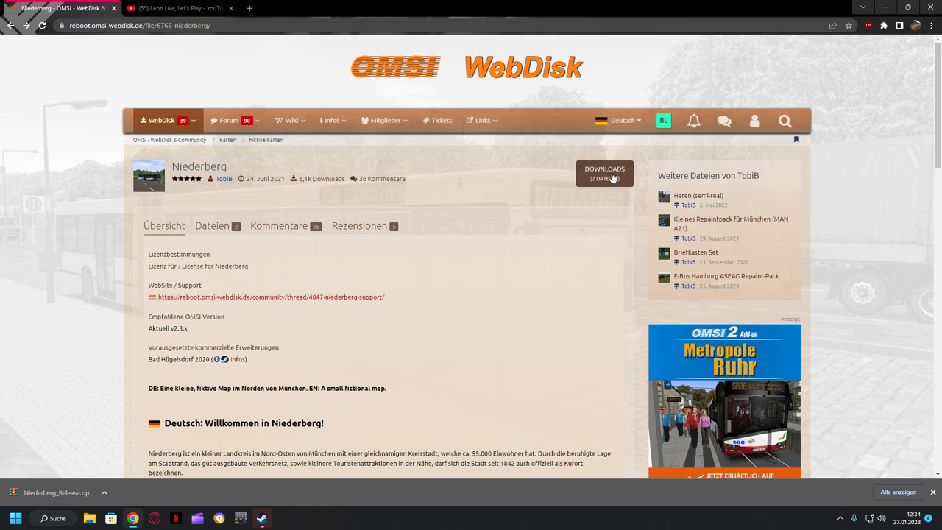
click(605, 183)
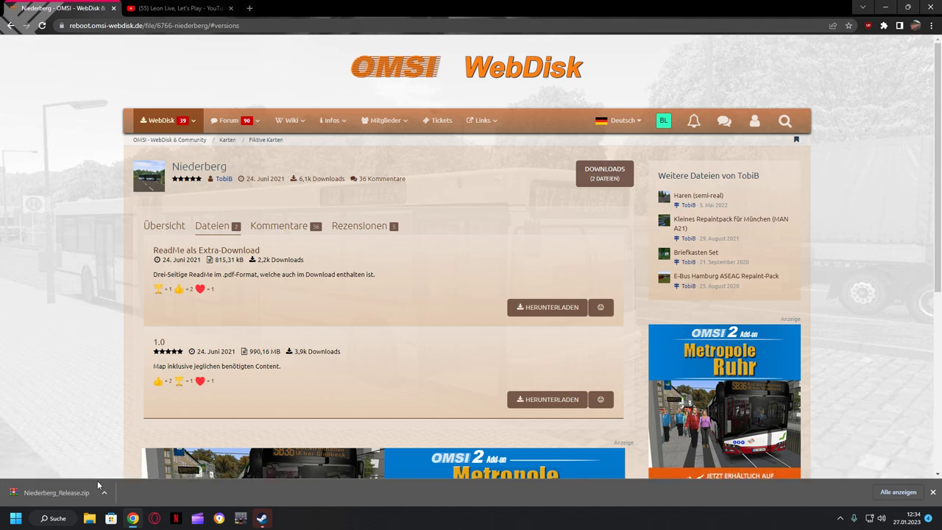
click(68, 497)
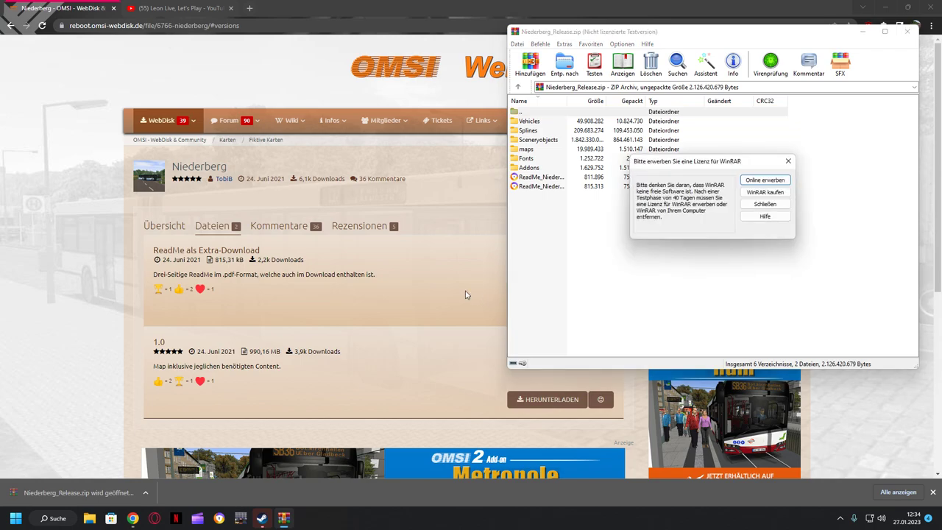
click(787, 159)
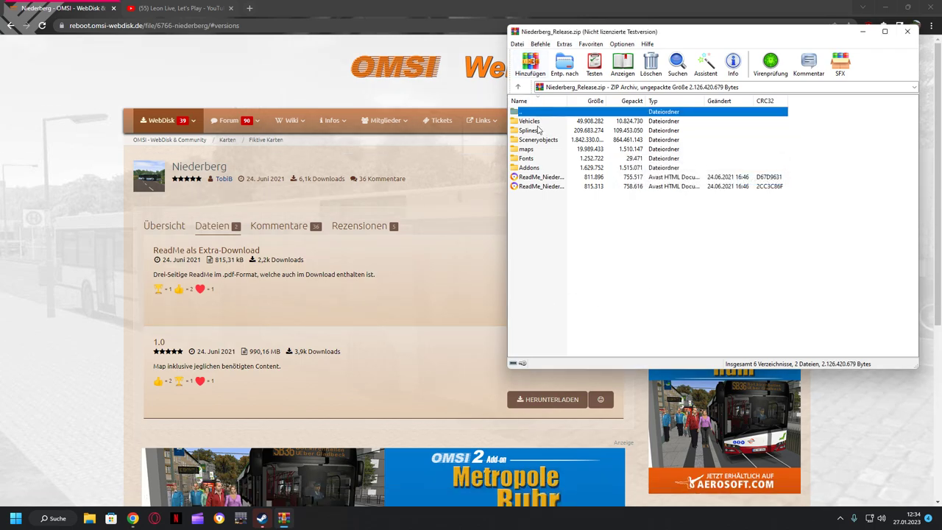
Step: Switch to File Explorer and open the Programme (x86) folder on drive C:
click(89, 518)
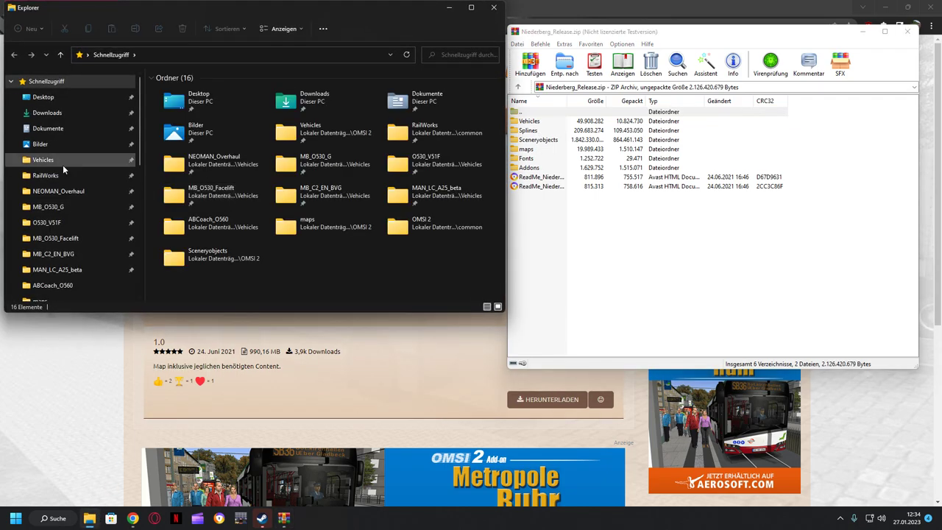
scroll(63, 170, down, 2)
scroll(62, 170, down, 4)
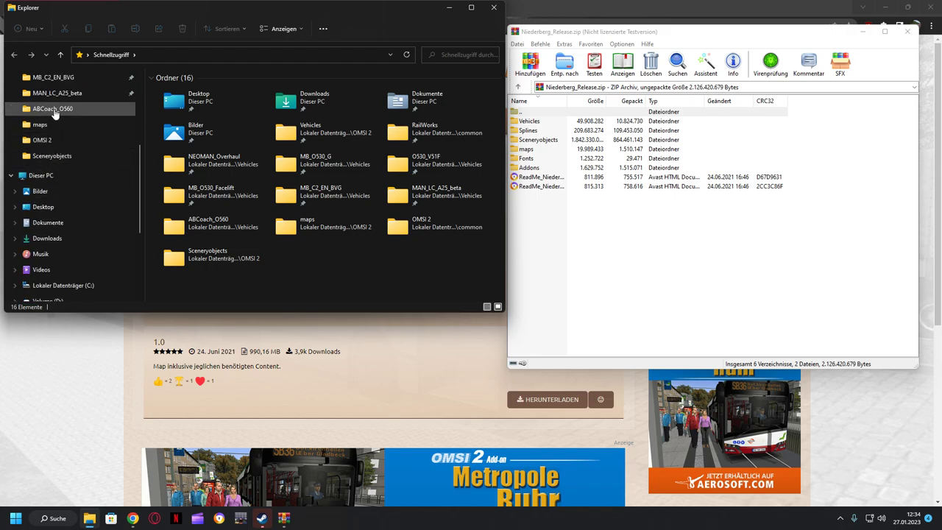
scroll(68, 147, down, 2)
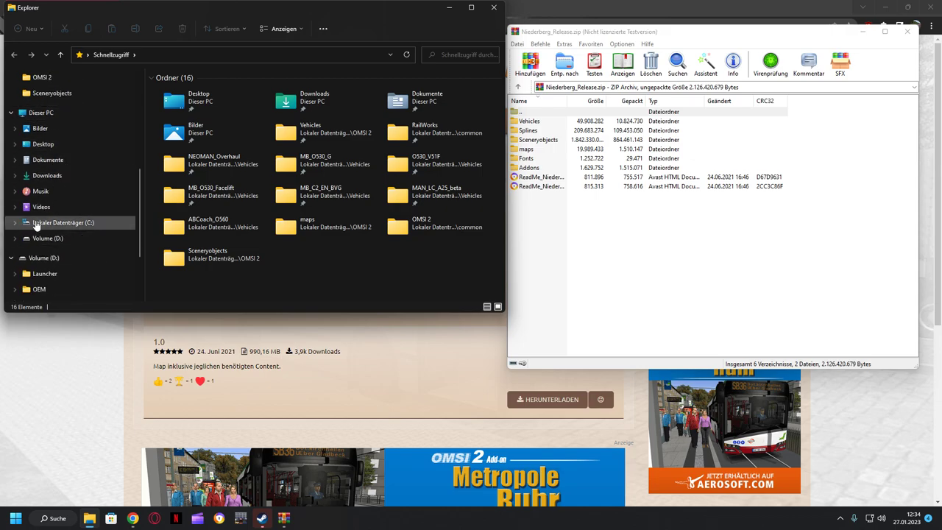
click(86, 221)
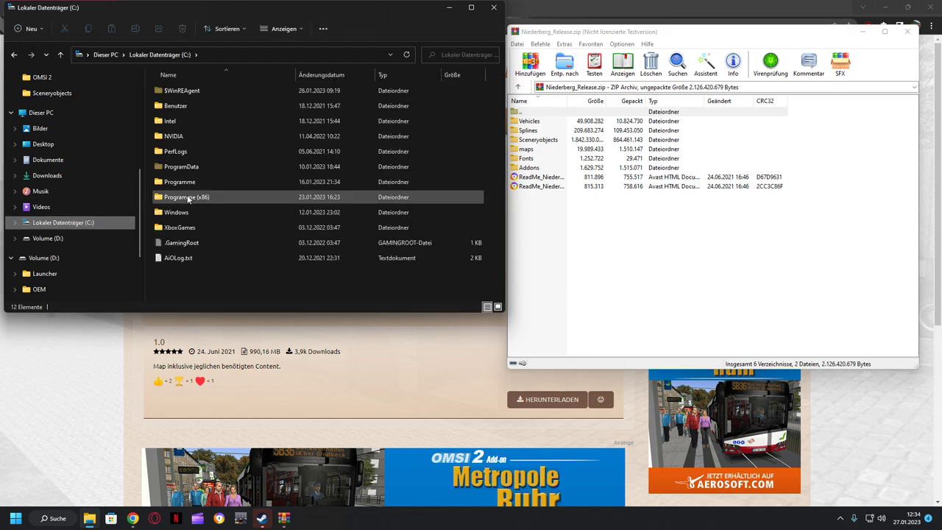
double_click(189, 197)
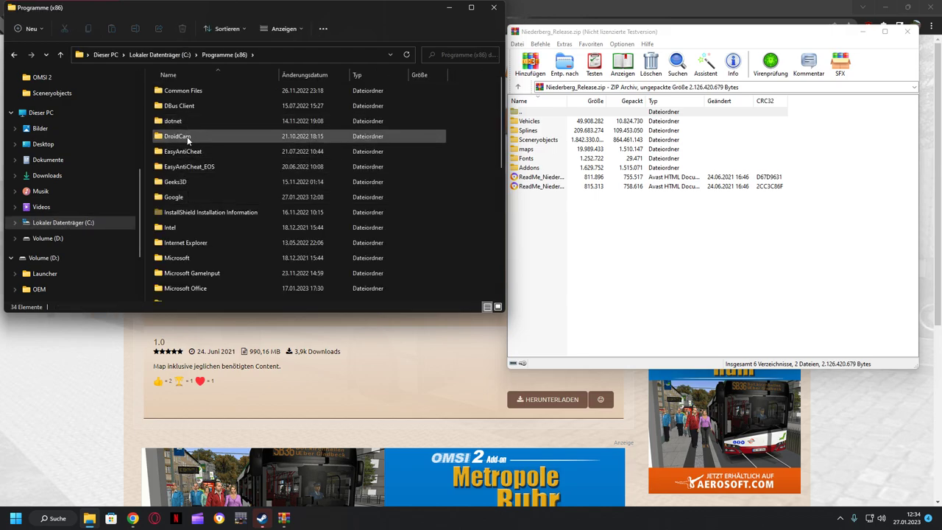
Step: Open the OMSI 2 game folder inside Steam's steamapps and common folders
scroll(188, 160, down, 2)
scroll(189, 162, down, 4)
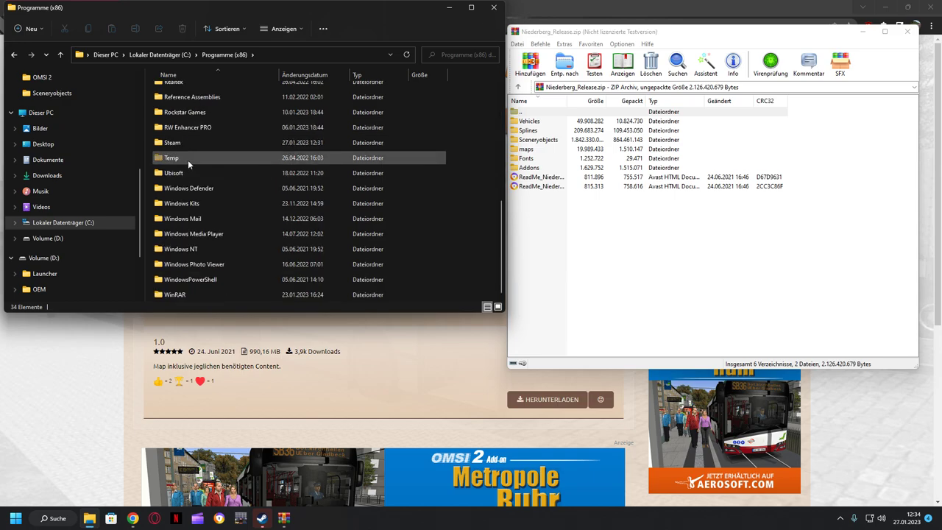
double_click(172, 157)
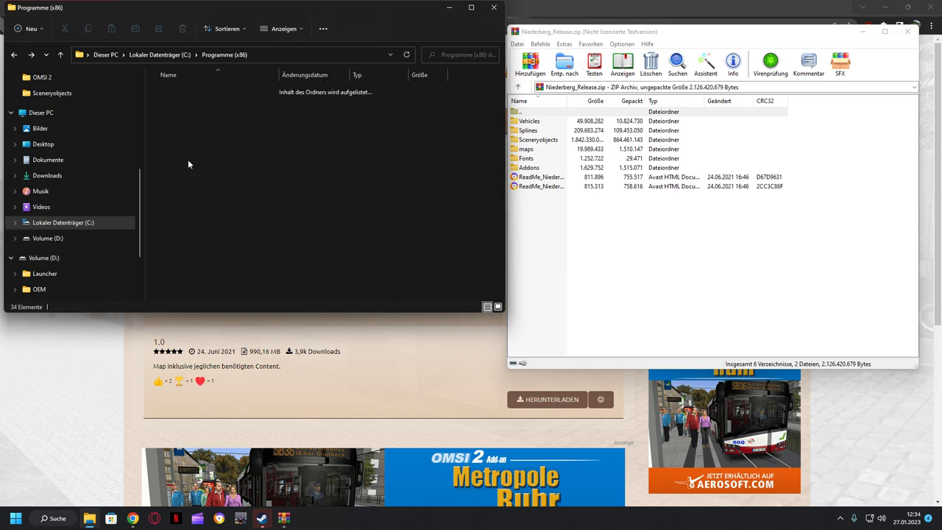
key(alt+Left)
double_click(190, 280)
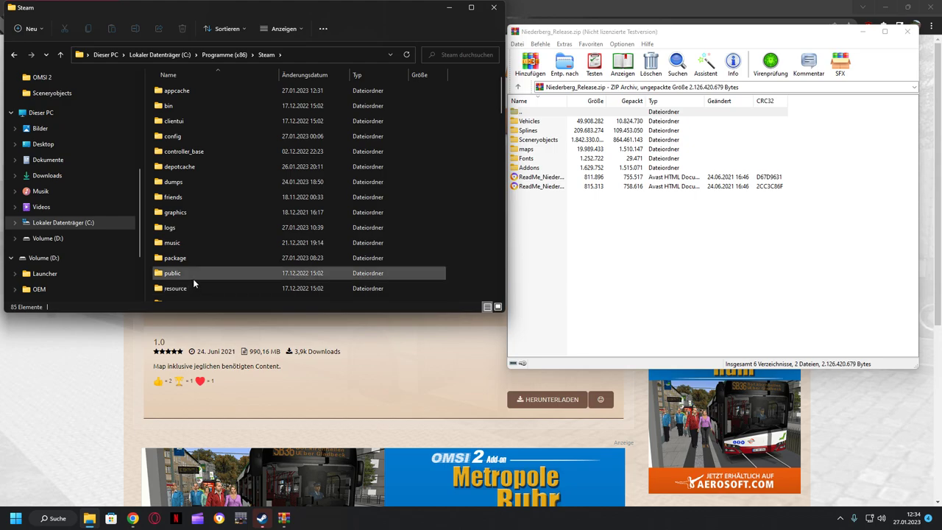
scroll(201, 163, down, 3)
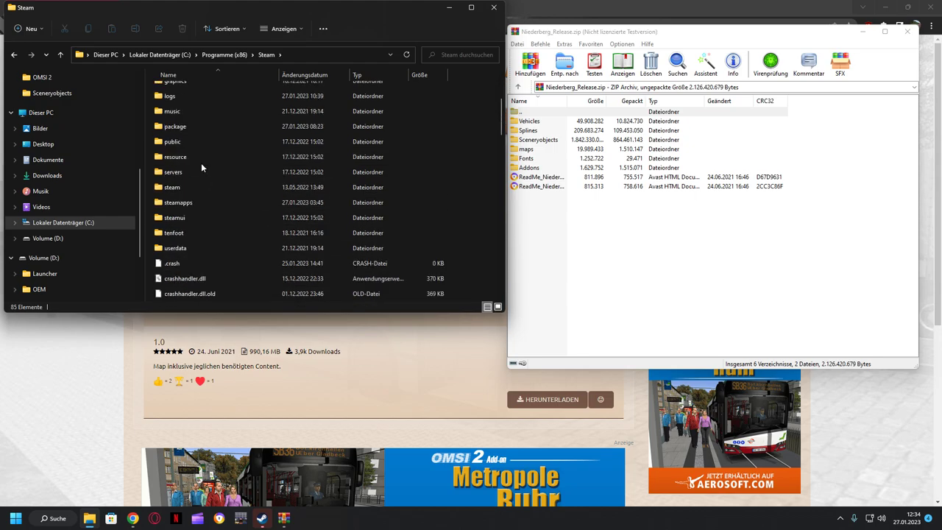
double_click(193, 204)
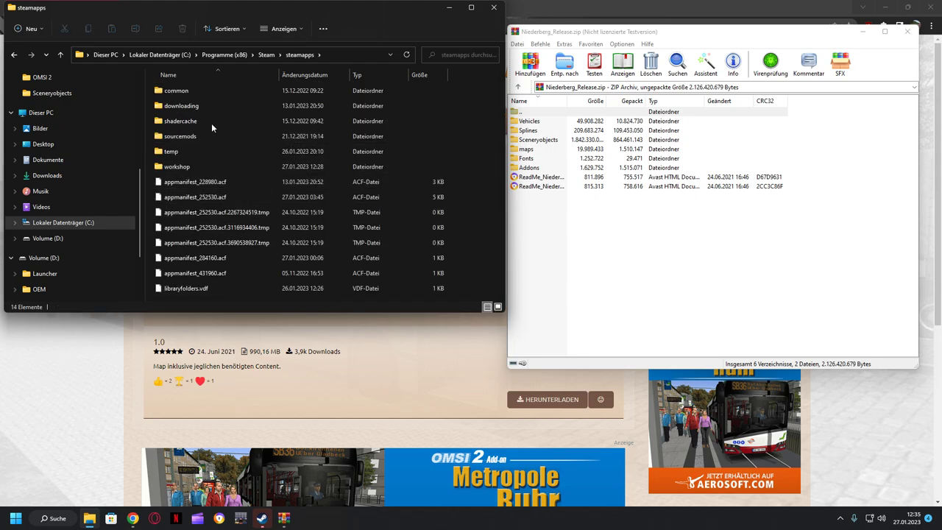
double_click(212, 92)
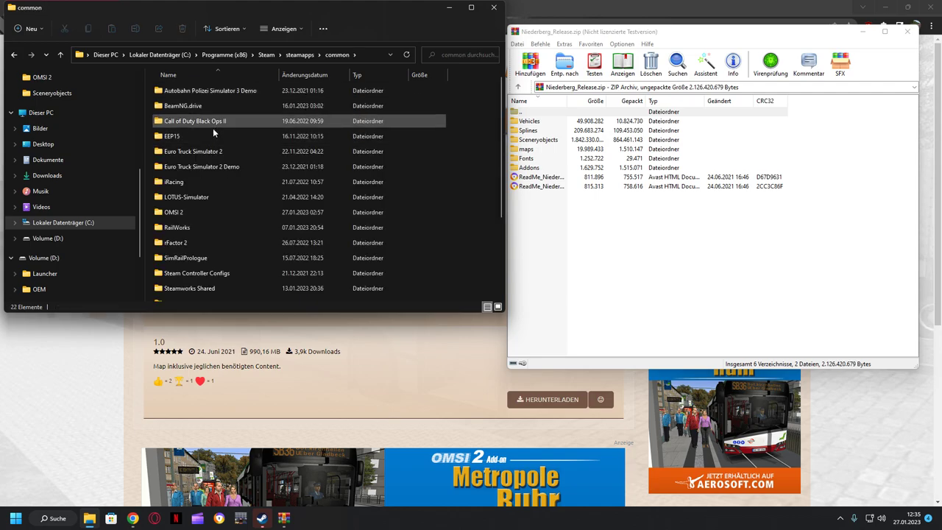
double_click(188, 214)
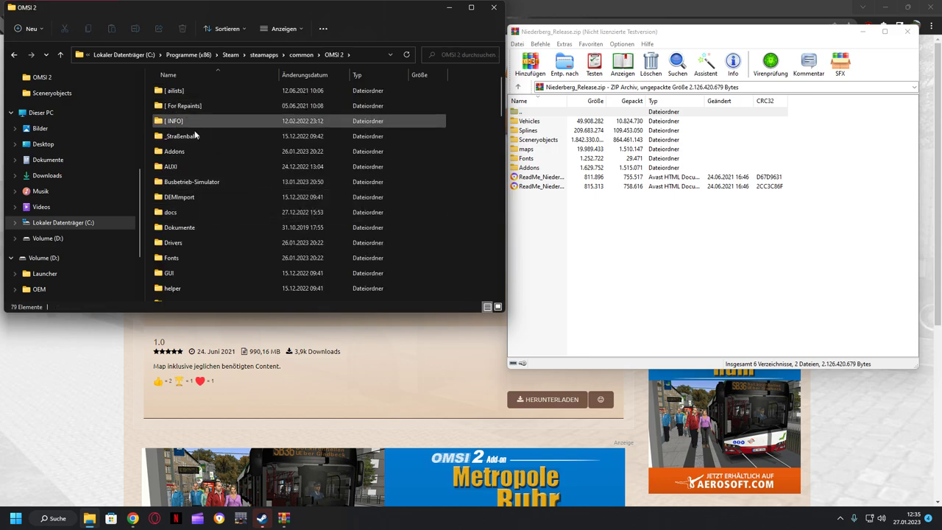
Step: Compare the Vehicles folder of OMSI 2 with the one in the archive, and return both windows to their main folders
scroll(184, 252, down, 5)
scroll(184, 251, down, 4)
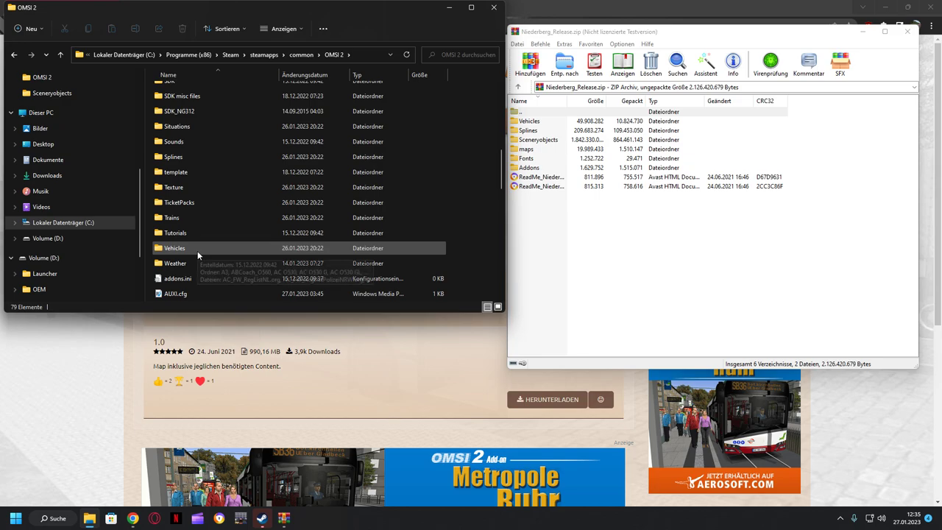
double_click(197, 253)
double_click(530, 121)
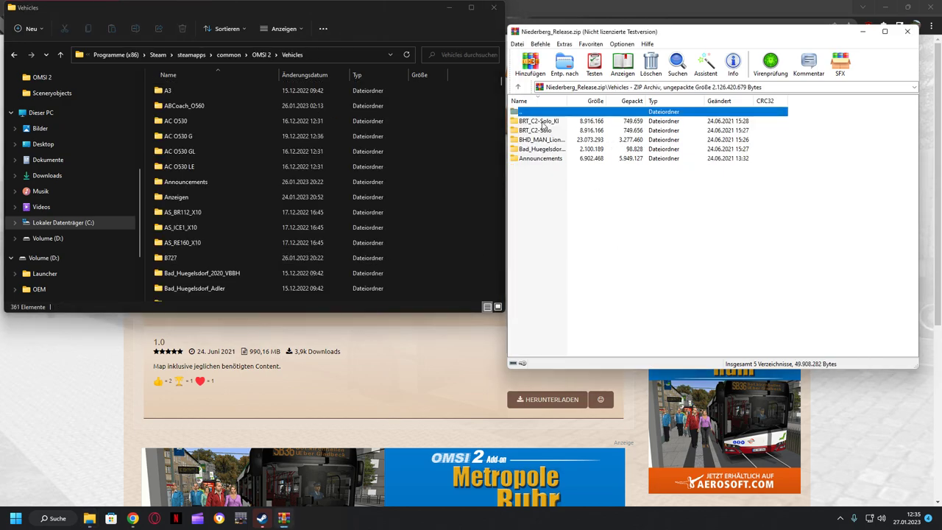
drag(537, 186, 542, 149)
key(BackSpace)
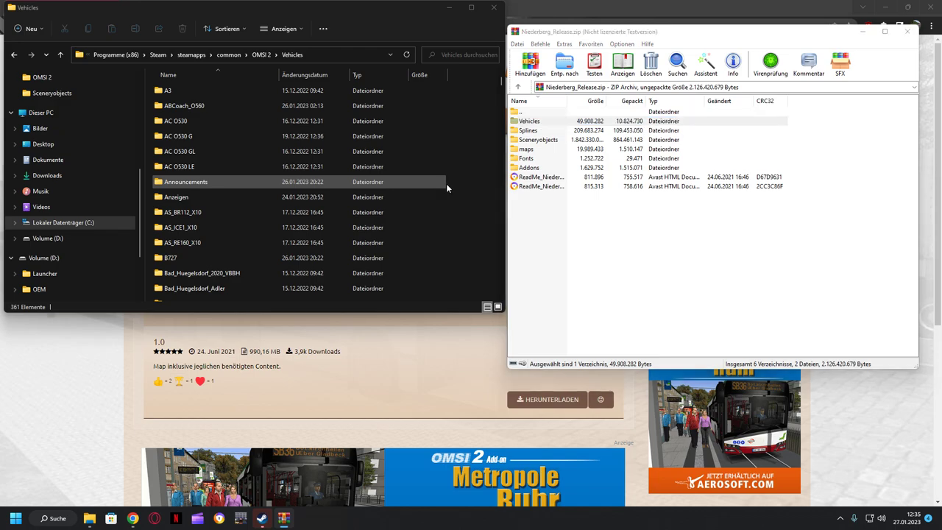
click(444, 185)
key(BackSpace)
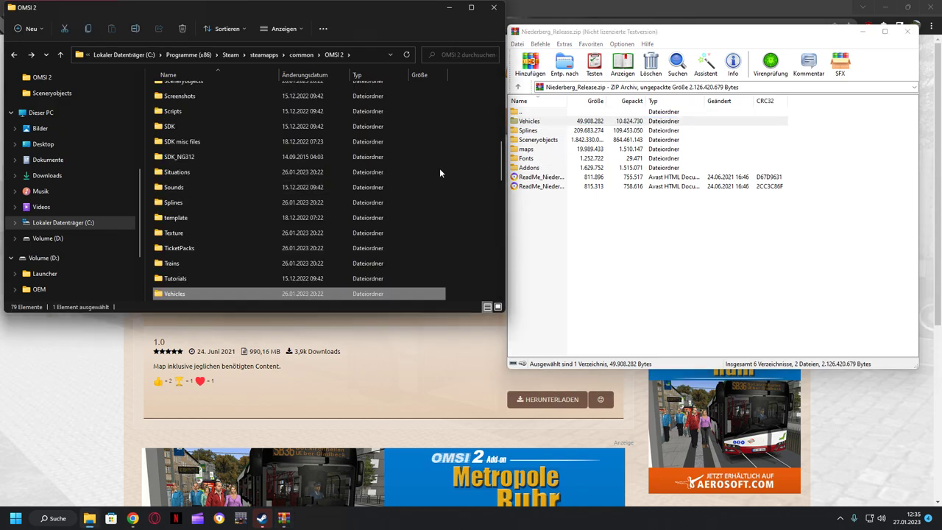
Step: Extract the Vehicles, Splines, Sceneryobjects, maps, Fonts and Addons folders from the archive into the OMSI 2 folder, replacing existing files
click(763, 124)
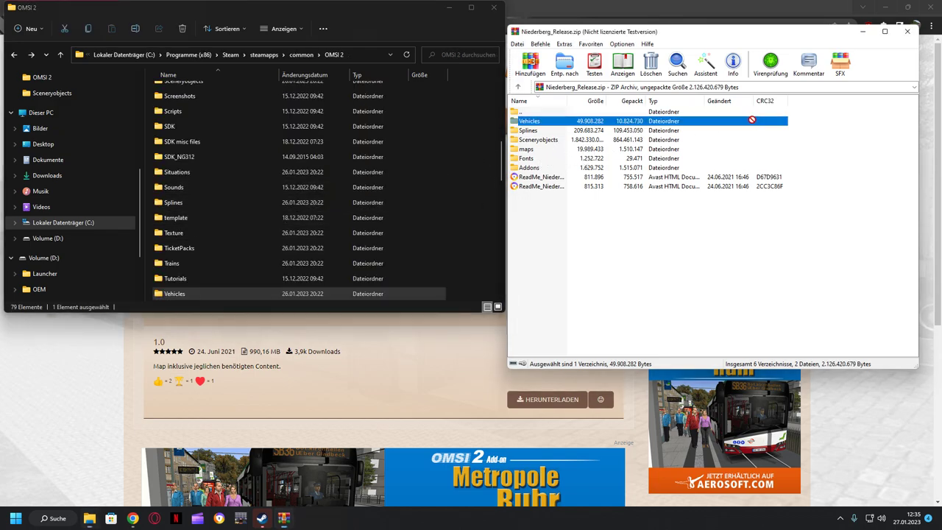
click(808, 123)
drag(808, 125, 682, 168)
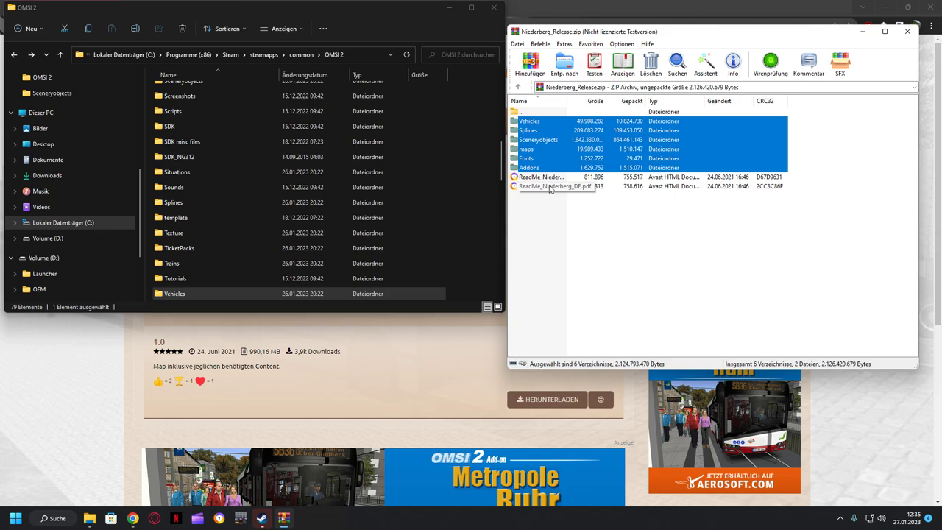
drag(589, 158, 599, 149)
drag(513, 165, 489, 185)
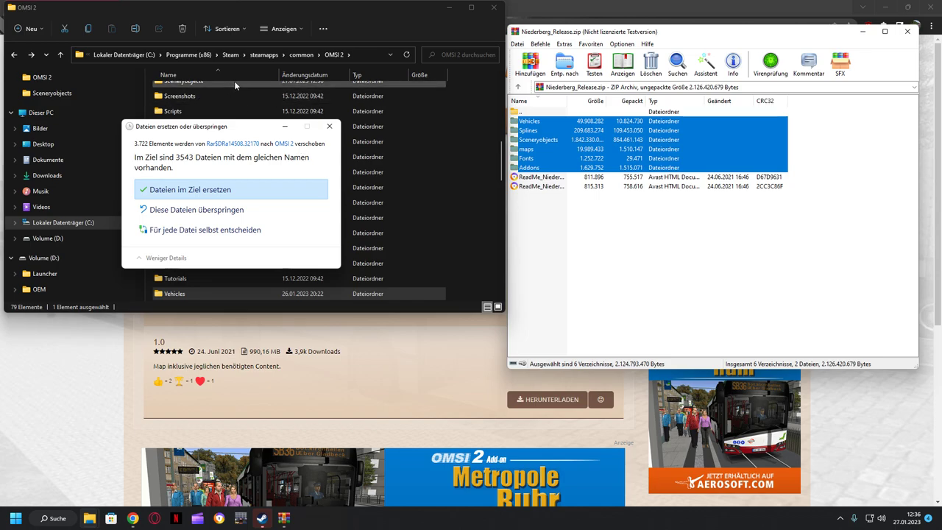
click(173, 194)
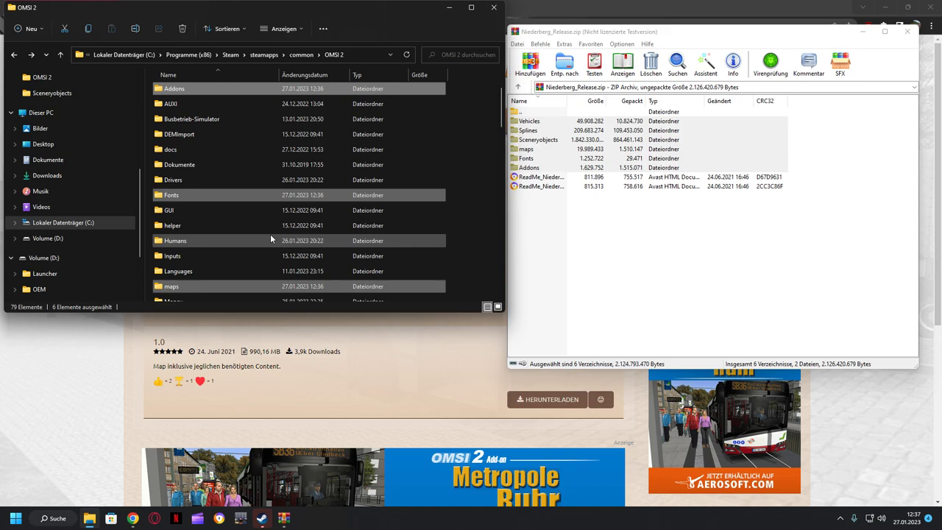
Step: Copy Niederberg.hof from the archive's BRT_C2-Solo vehicle folder into the NEOMAN_Overhaul bus folder, and close the Explorer and archive windows
double_click(542, 123)
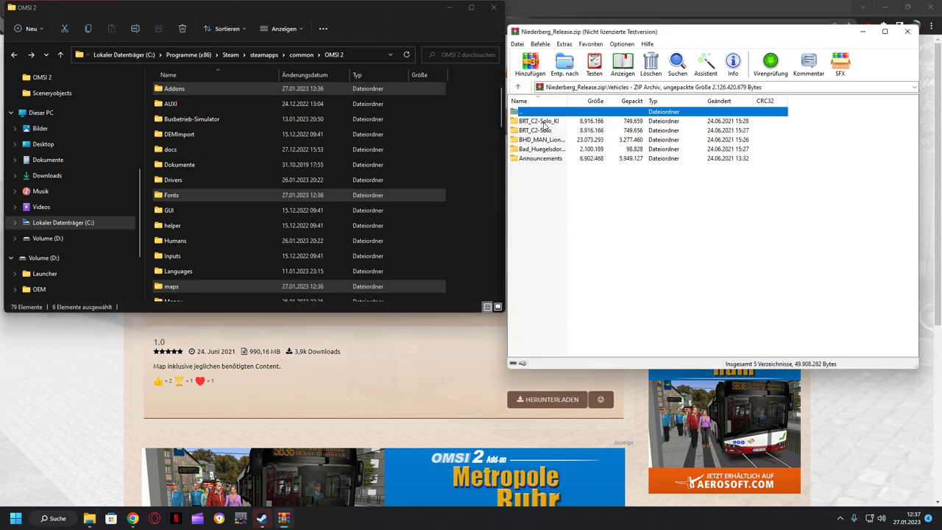
double_click(543, 130)
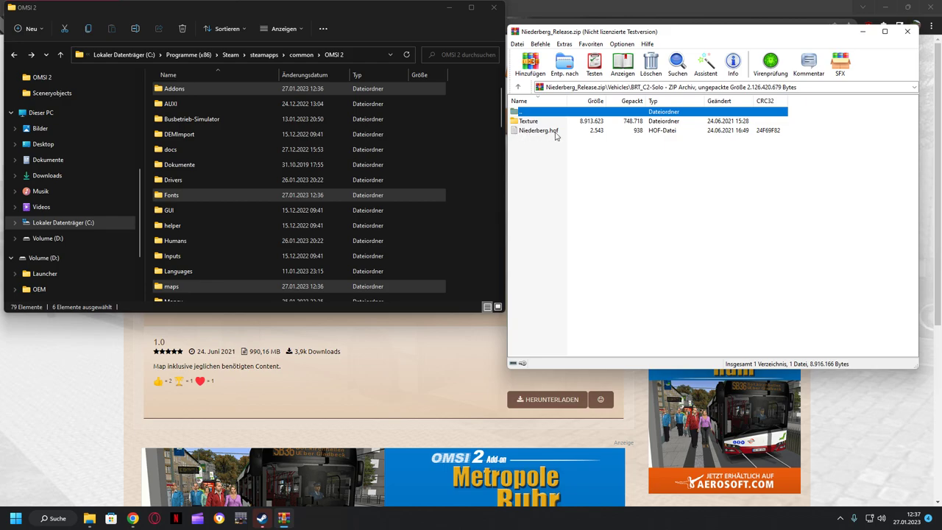
scroll(106, 140, up, 2)
scroll(106, 136, up, 3)
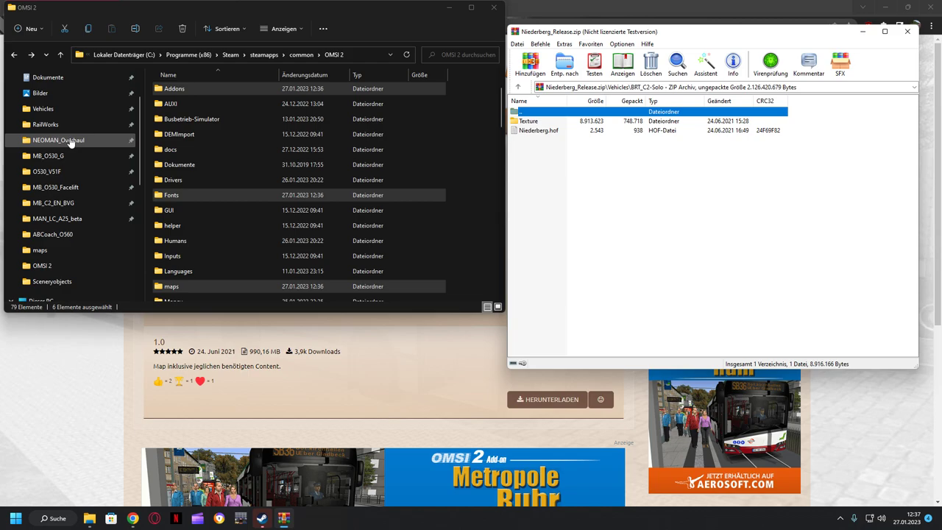
click(71, 141)
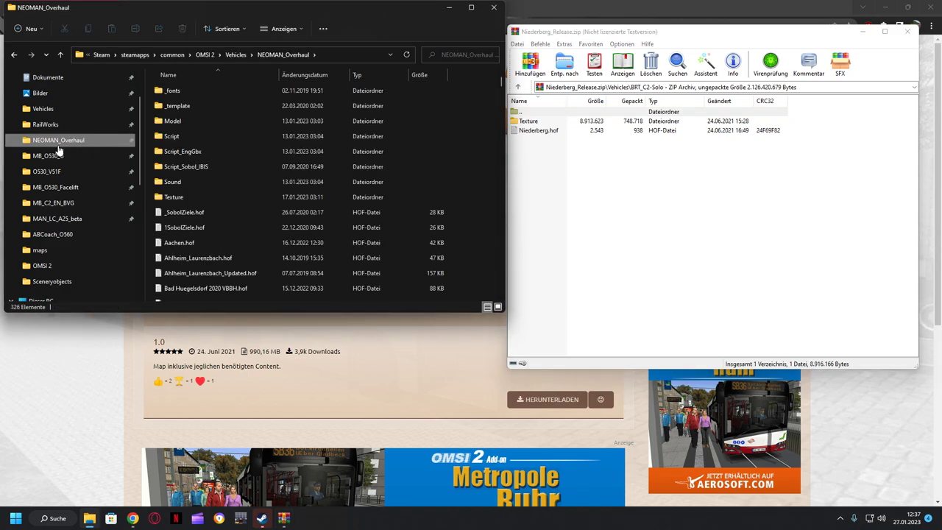
drag(538, 131, 489, 142)
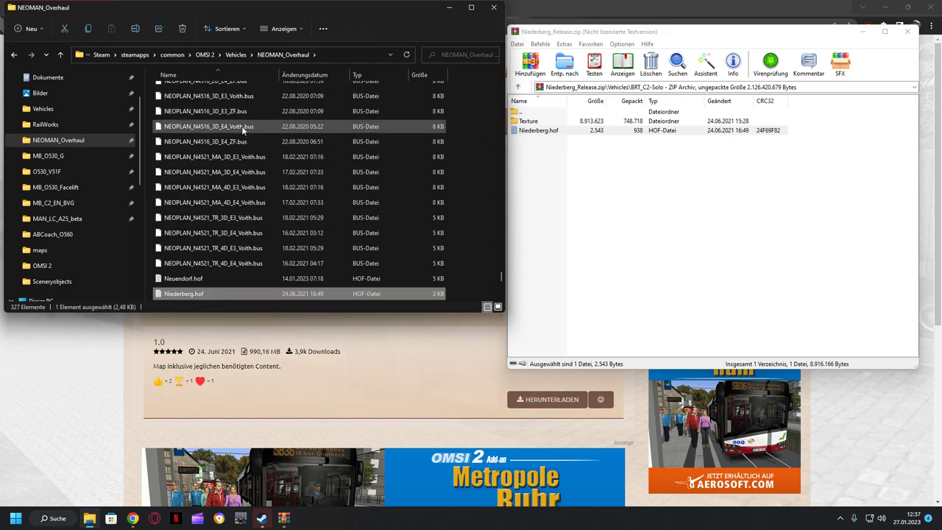
click(494, 9)
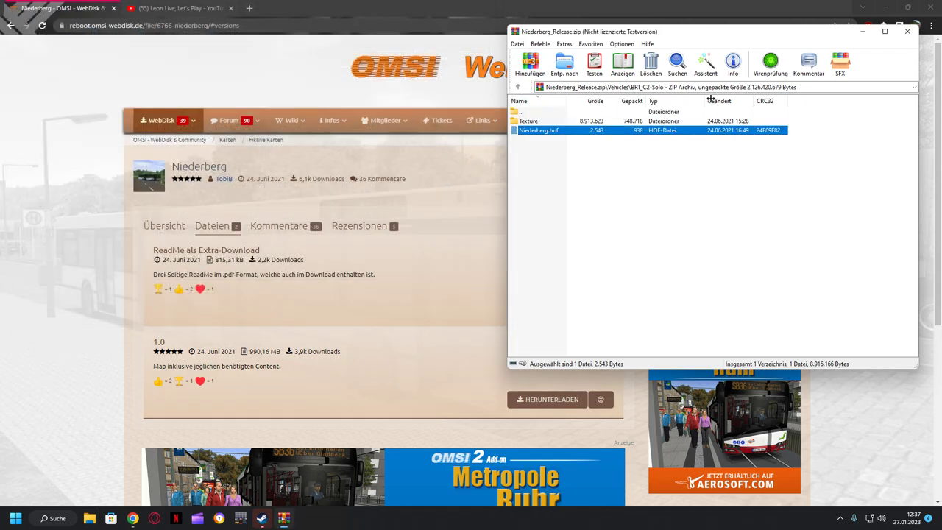
click(907, 32)
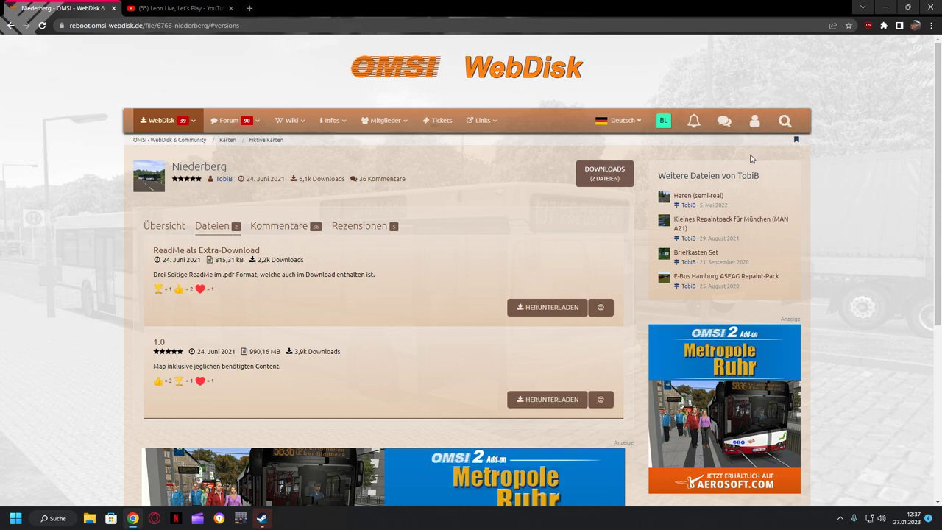